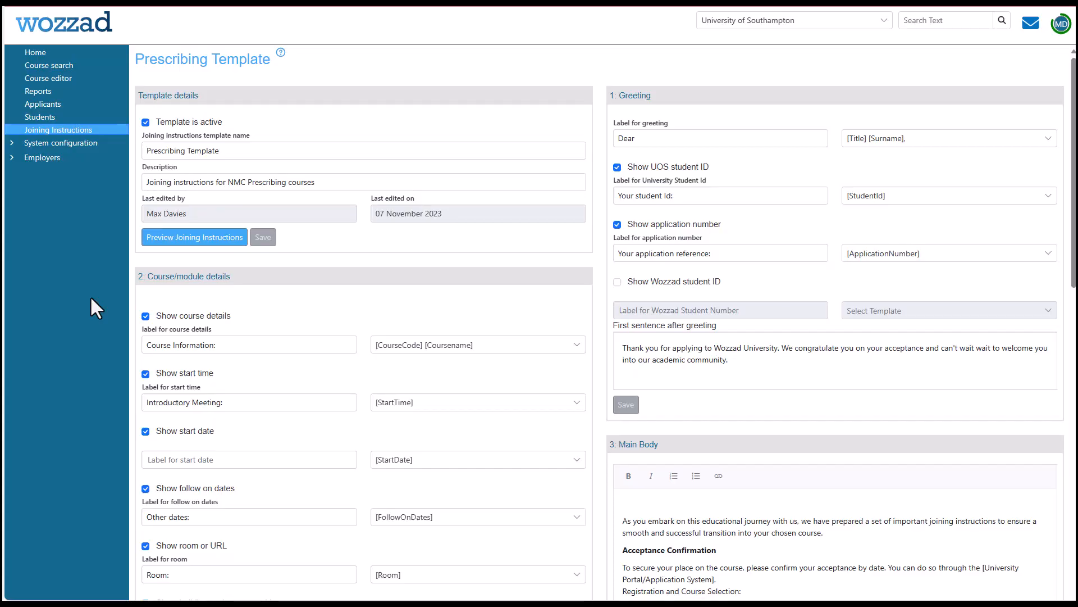
# Hide the start date in the course/module details, leaving the course details and start time shown.
pyautogui.click(145, 373)
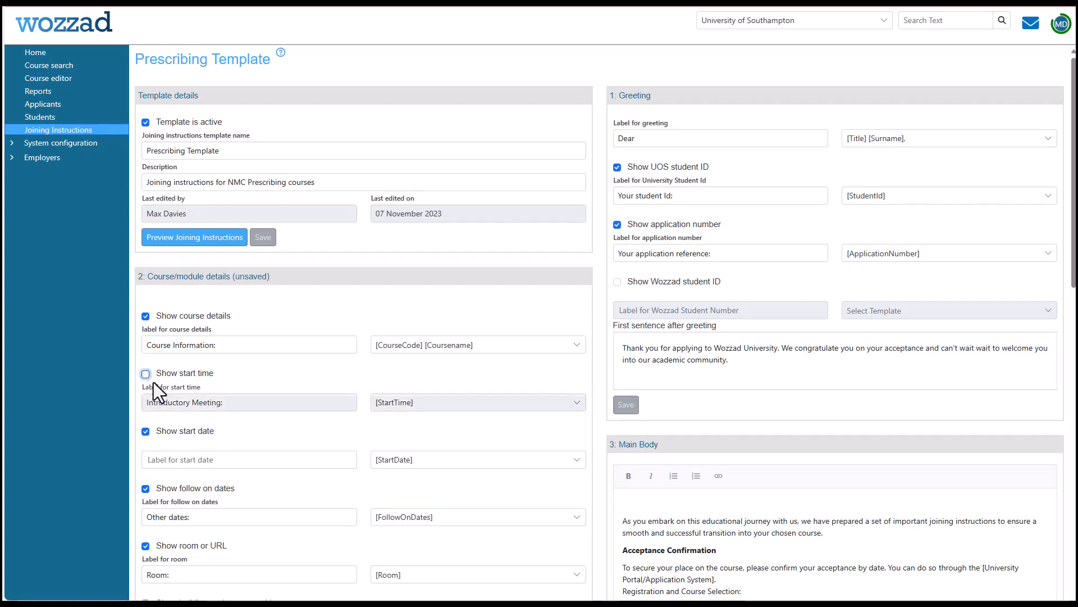
pyautogui.click(145, 431)
pyautogui.click(146, 316)
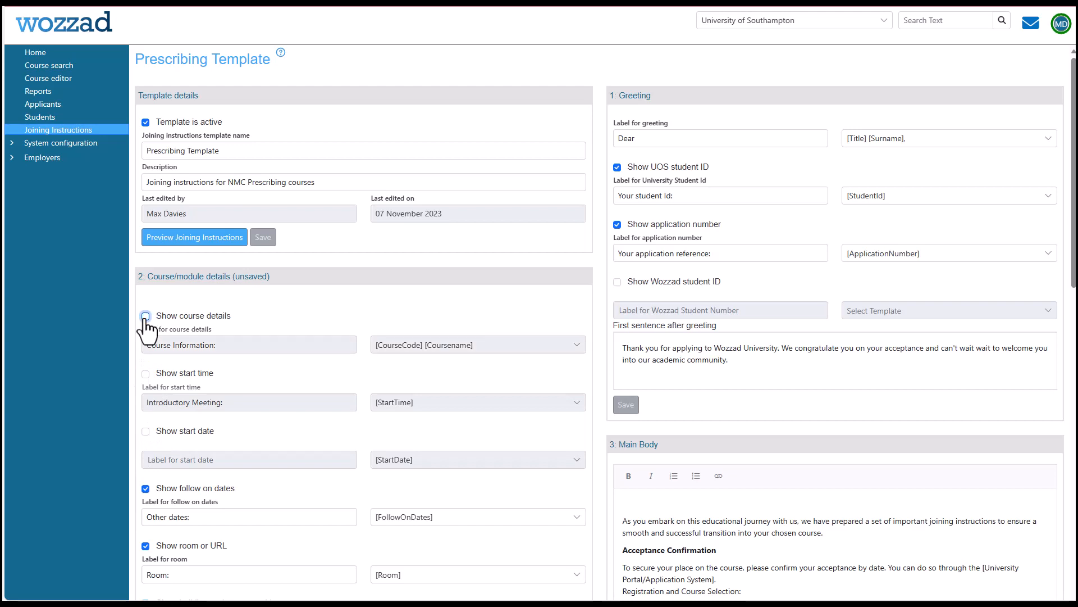
pyautogui.click(146, 316)
pyautogui.click(146, 373)
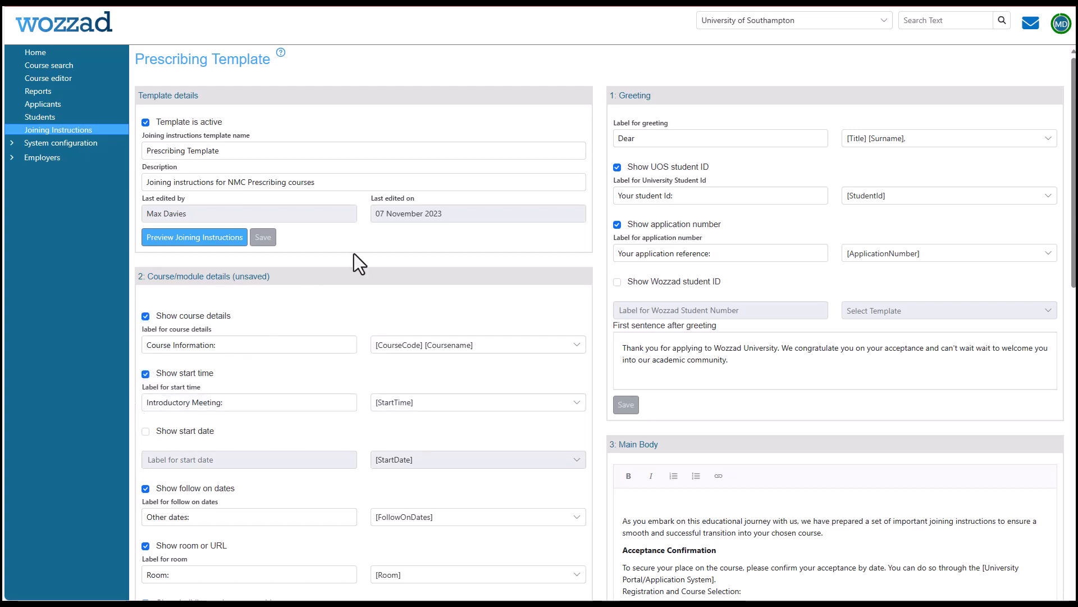
# Set the greeting's name format to [Title] [Forename] [Surname] and look over the course details and main body sections.
pyautogui.click(577, 404)
pyautogui.click(579, 402)
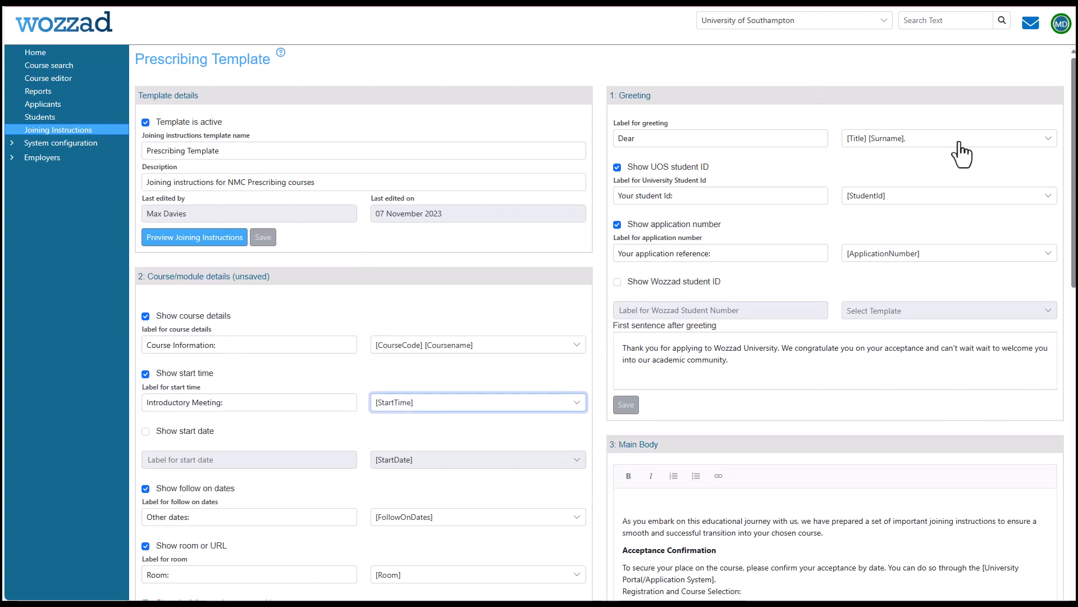
pyautogui.click(1045, 141)
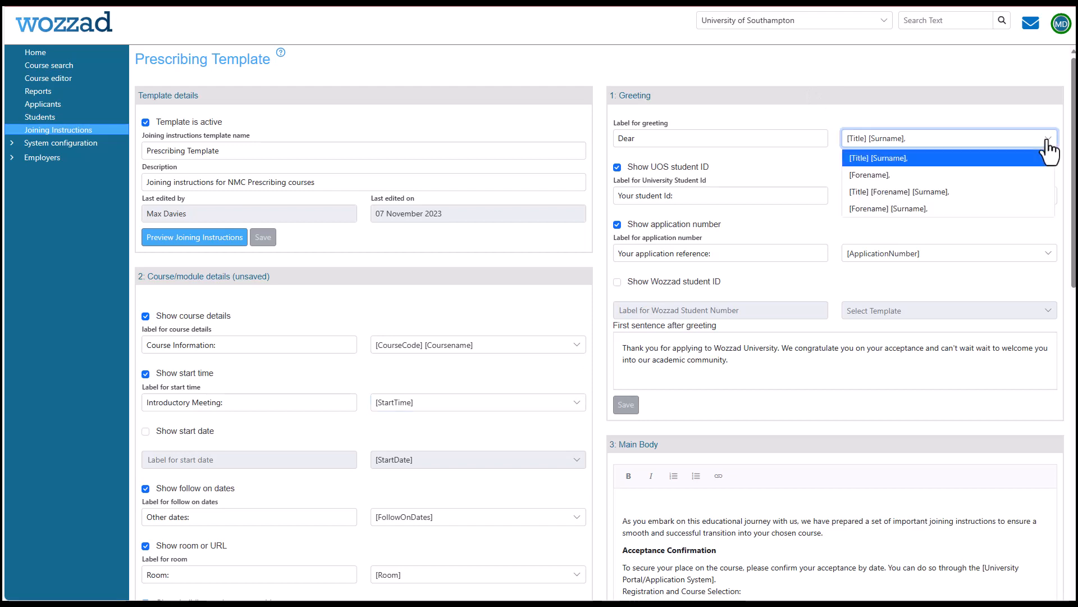
pyautogui.click(1005, 192)
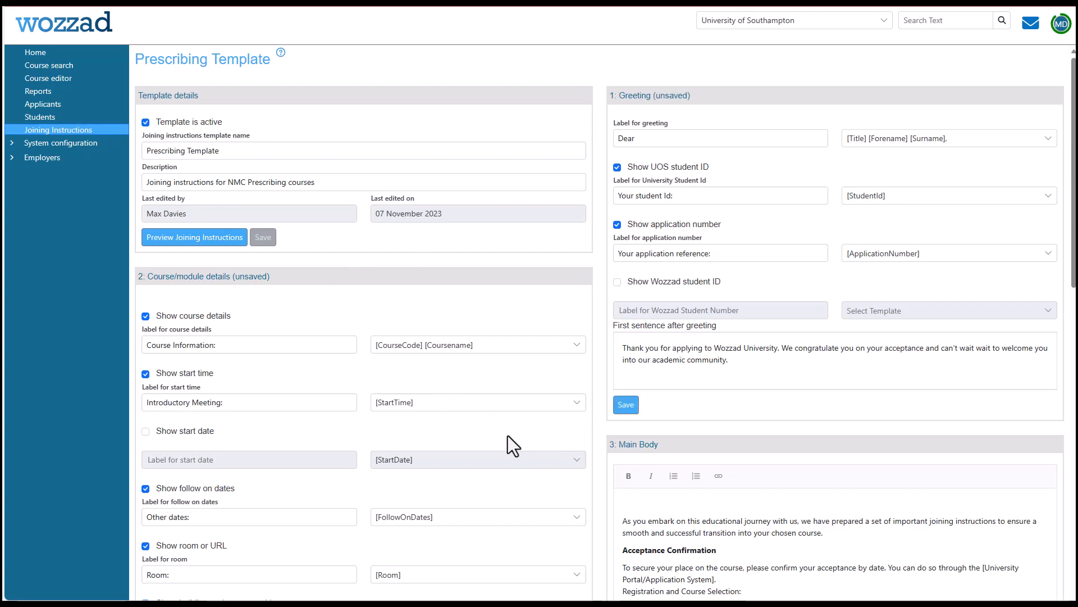
pyautogui.scroll(-3, 569, 416)
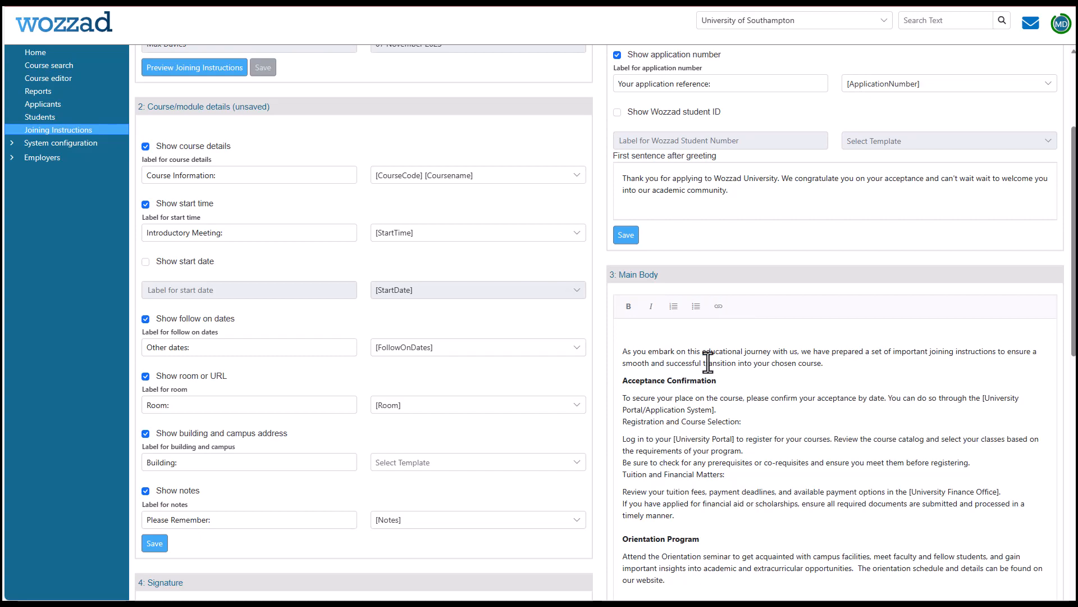
pyautogui.scroll(3, 508, 436)
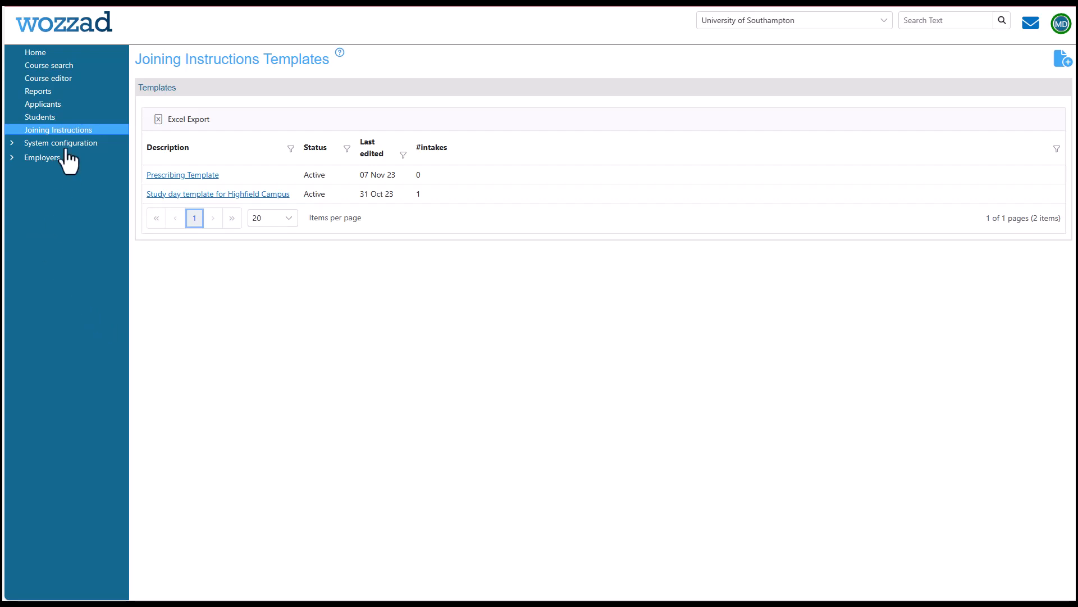
# Search all online 2023/24 courses and open HLTH6219, Pharmacology and prescribing in clinical practice.
pyautogui.click(62, 68)
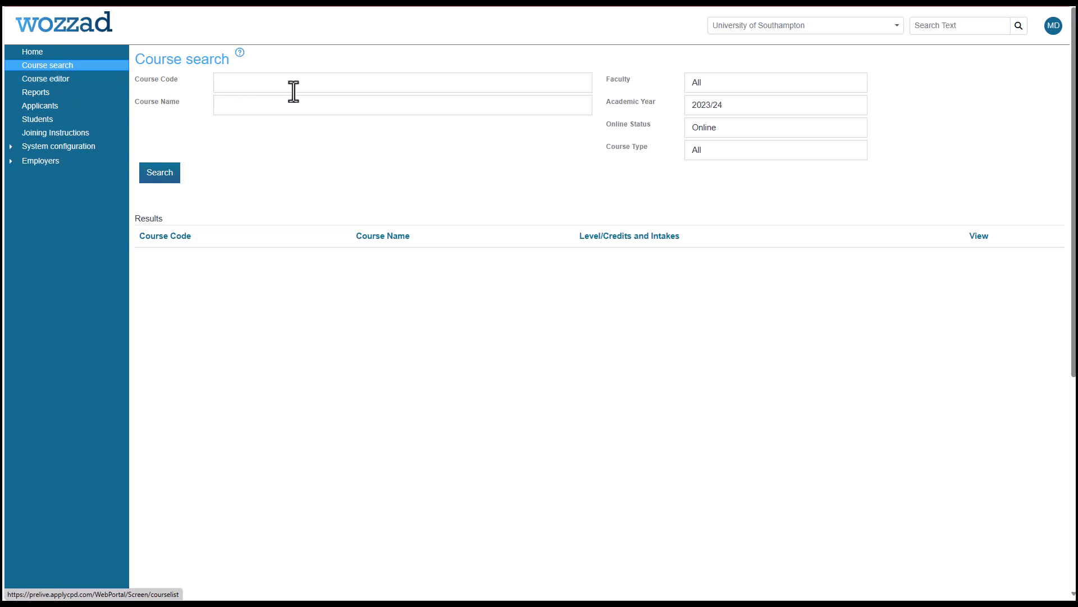
pyautogui.click(212, 88)
pyautogui.click(163, 175)
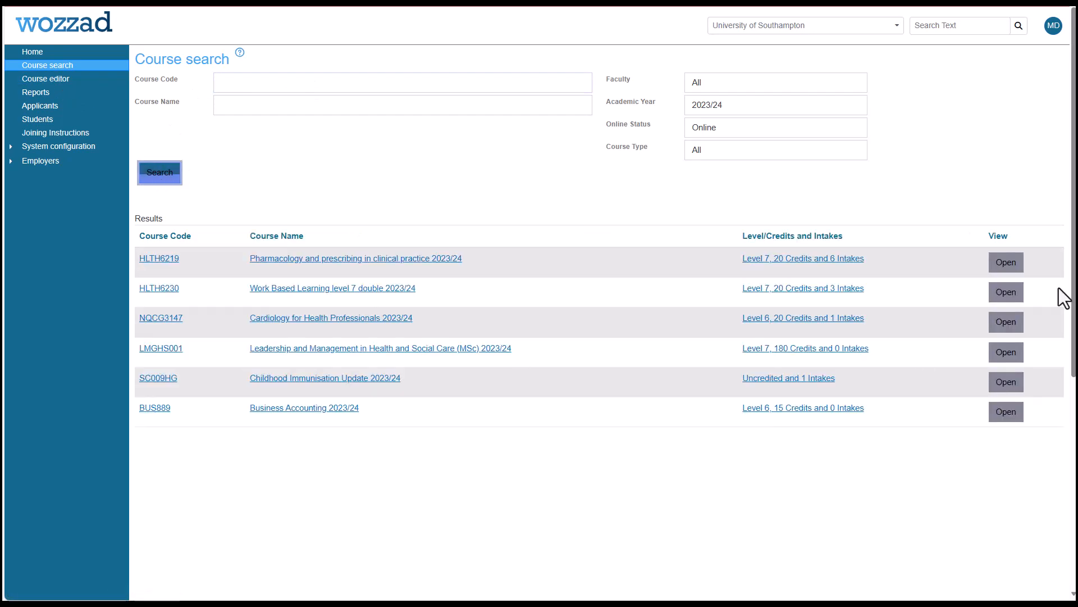
pyautogui.click(1005, 263)
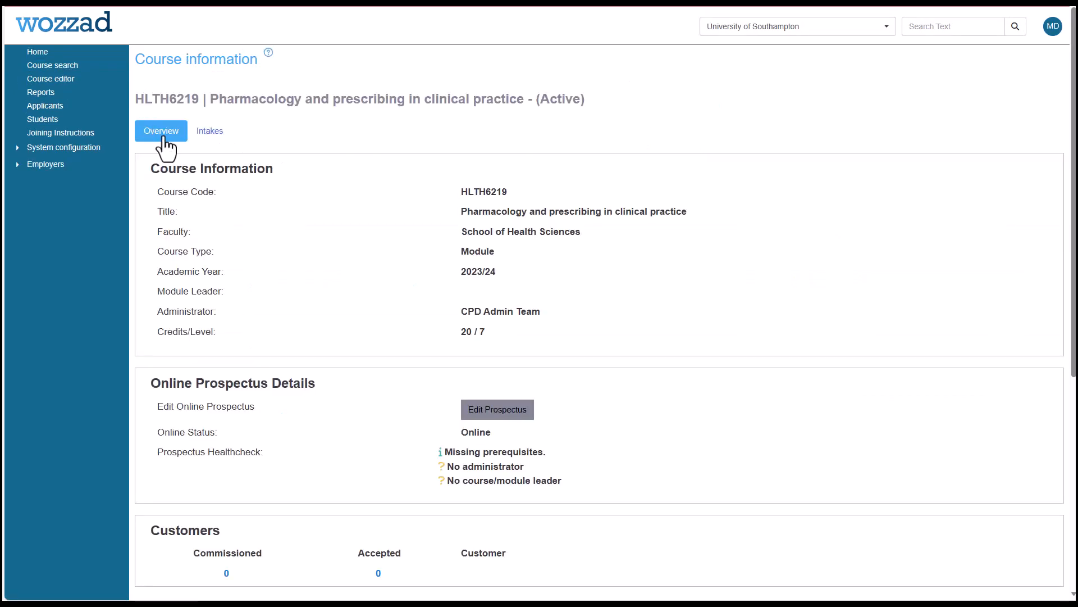
# Open the joining instructions entry for the 28/09/2023 intake and choose the Prescribing Template.
pyautogui.click(209, 130)
pyautogui.click(686, 384)
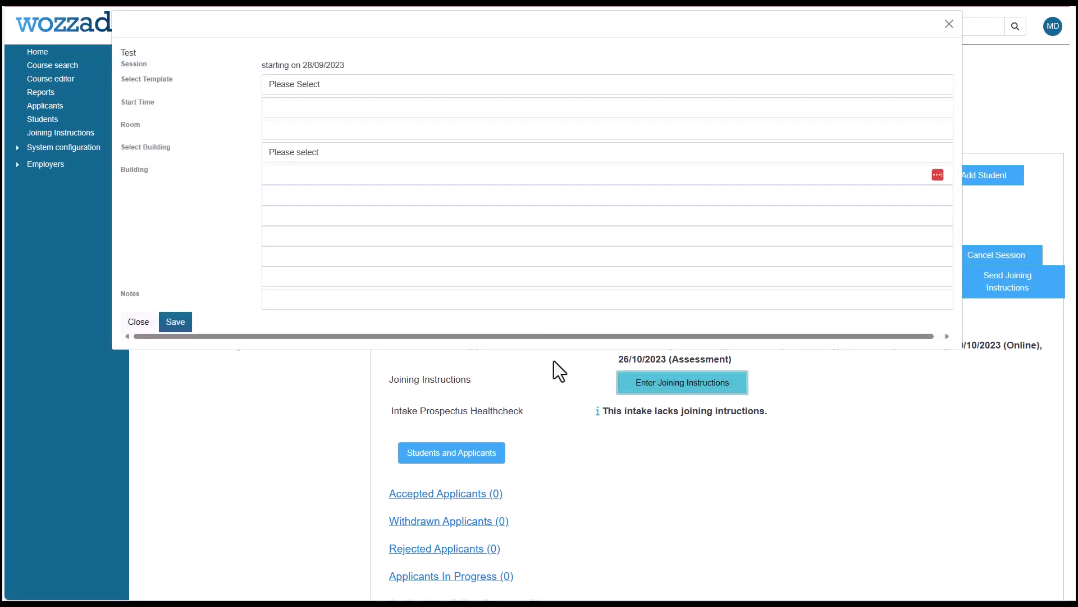
pyautogui.click(546, 87)
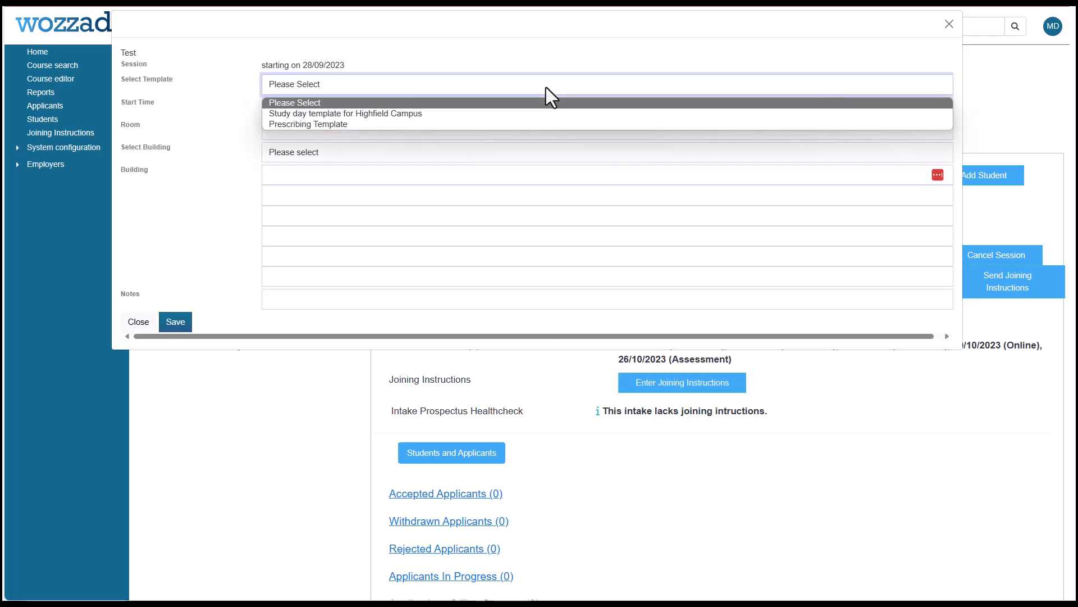
pyautogui.click(406, 124)
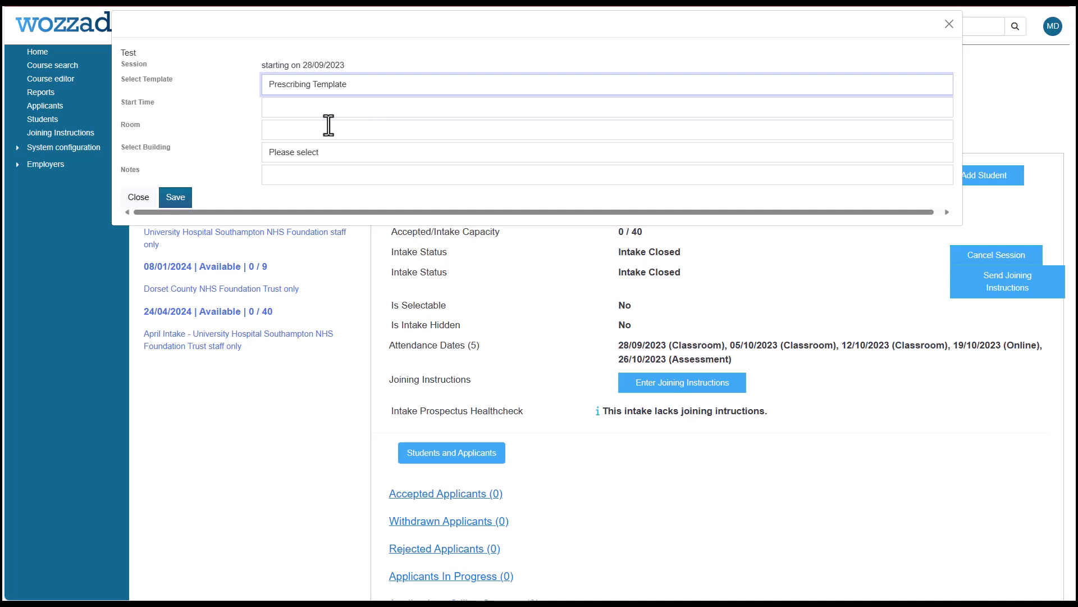
# Set the intake's start time to 10:45 and its room to R555.
pyautogui.click(254, 112)
pyautogui.click(275, 110)
pyautogui.write('1')
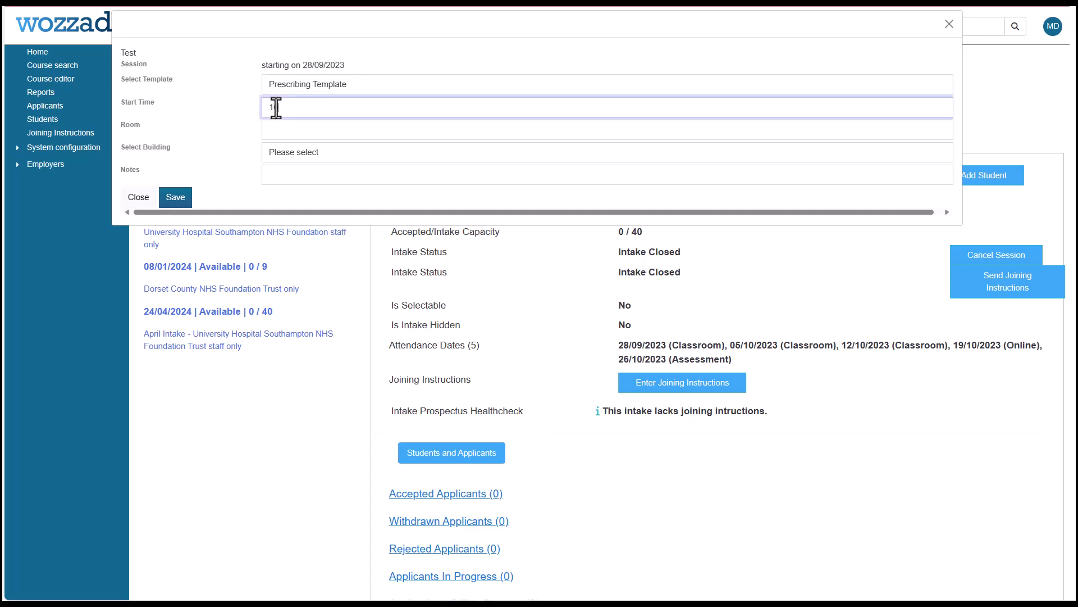
pyautogui.write('0:45')
pyautogui.press('Tab')
pyautogui.write('R')
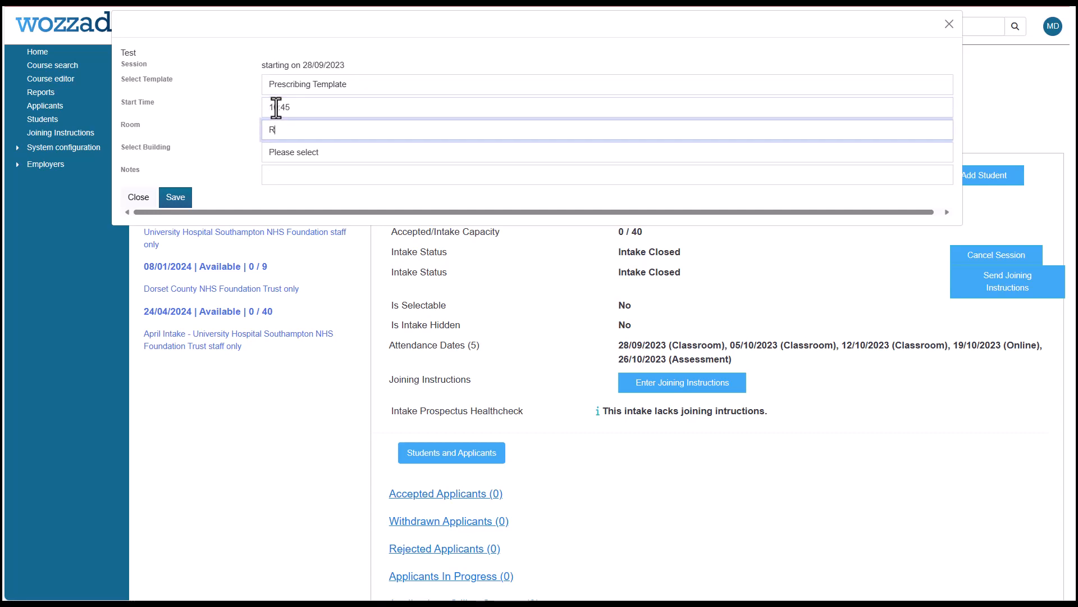
pyautogui.write('555')
# Choose The White Building (Highfield Campus), add the note "Please bring a notepad", and save the joining instructions.
pyautogui.click(323, 150)
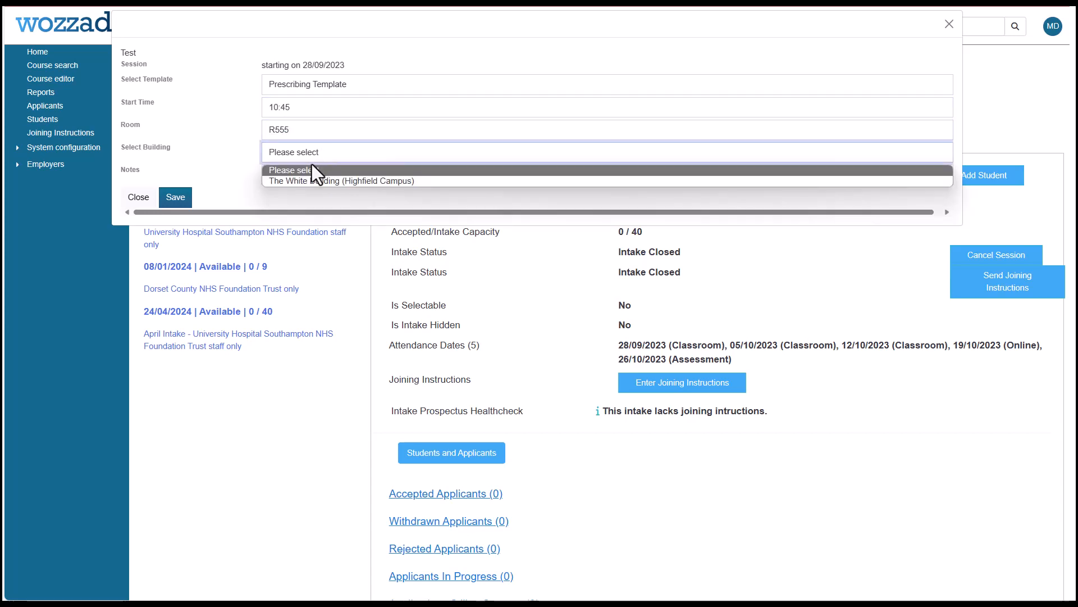
pyautogui.click(311, 181)
pyautogui.click(311, 174)
pyautogui.write('P')
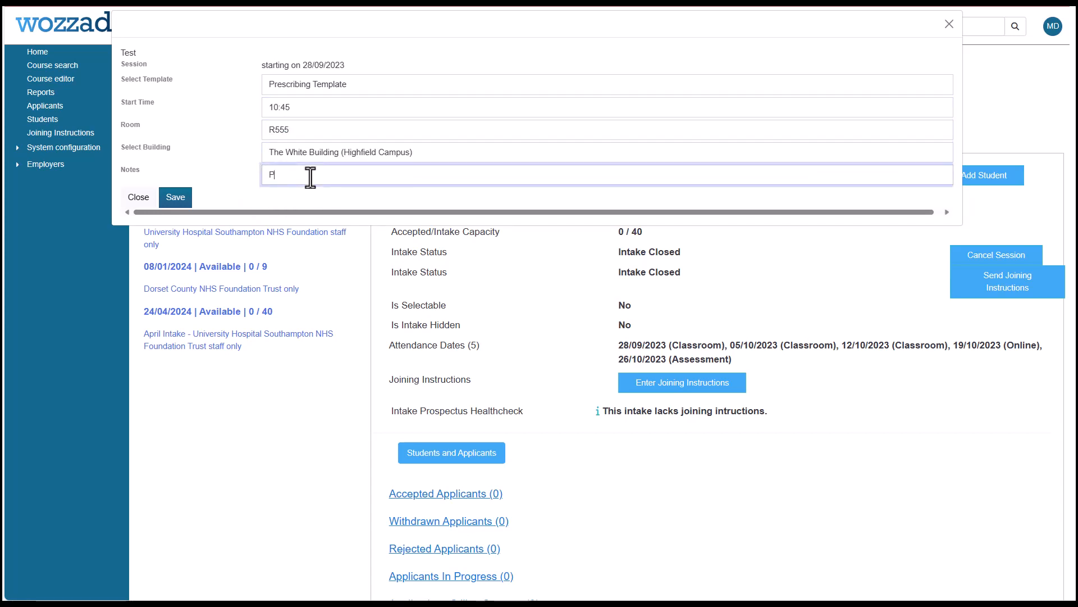
pyautogui.write('lease bring a notepad')
pyautogui.click(177, 200)
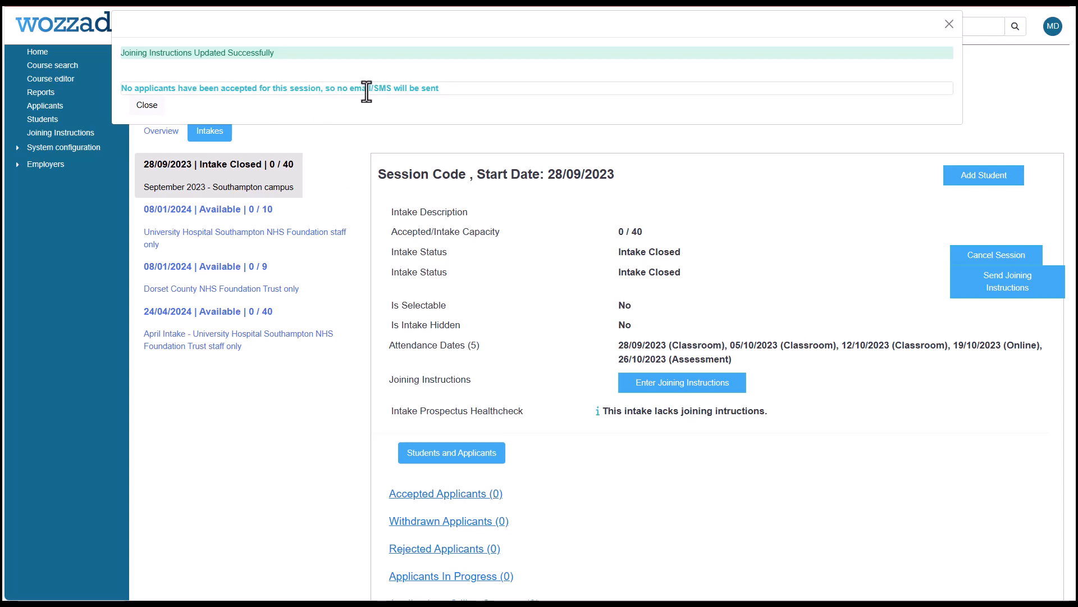
pyautogui.click(147, 106)
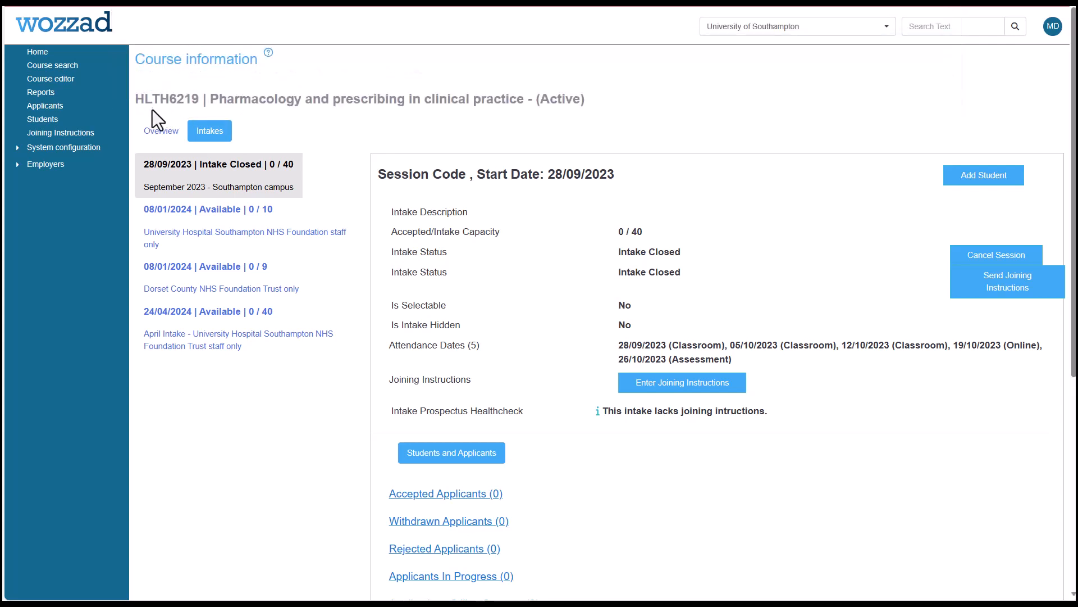
# Open the joining instructions entry for the 08/01/2024 University Hospital Southampton intake and choose the Prescribing Template.
pyautogui.click(233, 212)
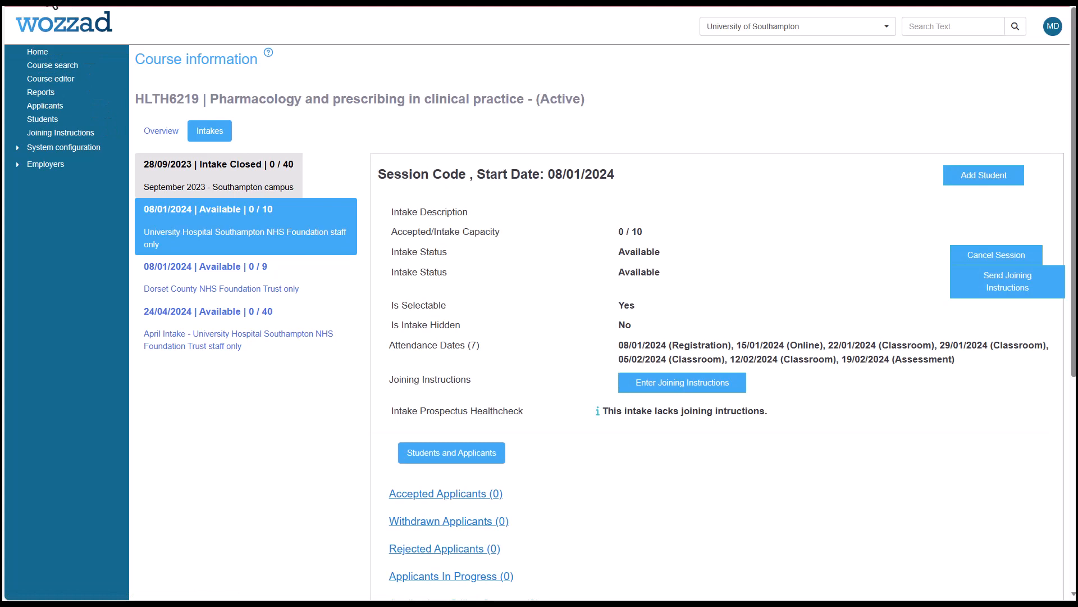
pyautogui.click(315, 224)
pyautogui.click(211, 133)
pyautogui.click(680, 384)
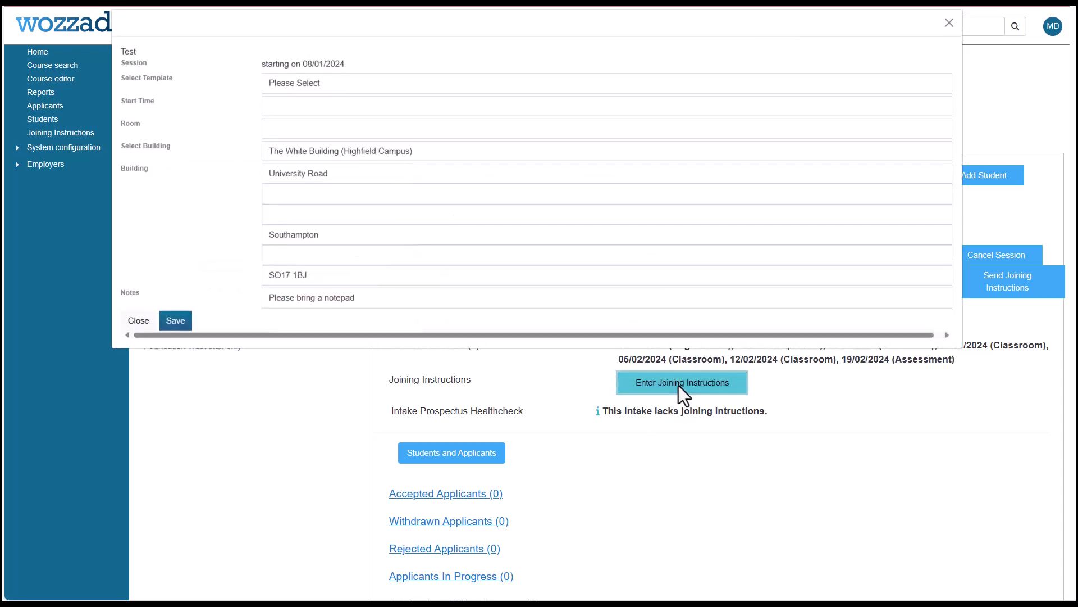
pyautogui.click(382, 84)
pyautogui.click(332, 125)
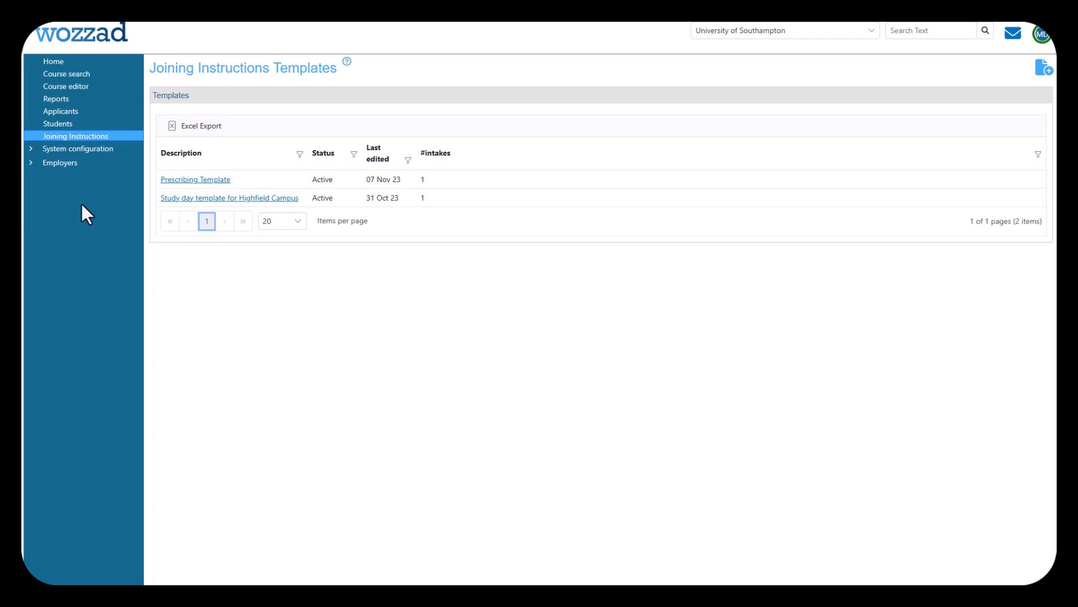
# Find course code HLTH6219 in the course editor and open it for editing.
pyautogui.click(79, 89)
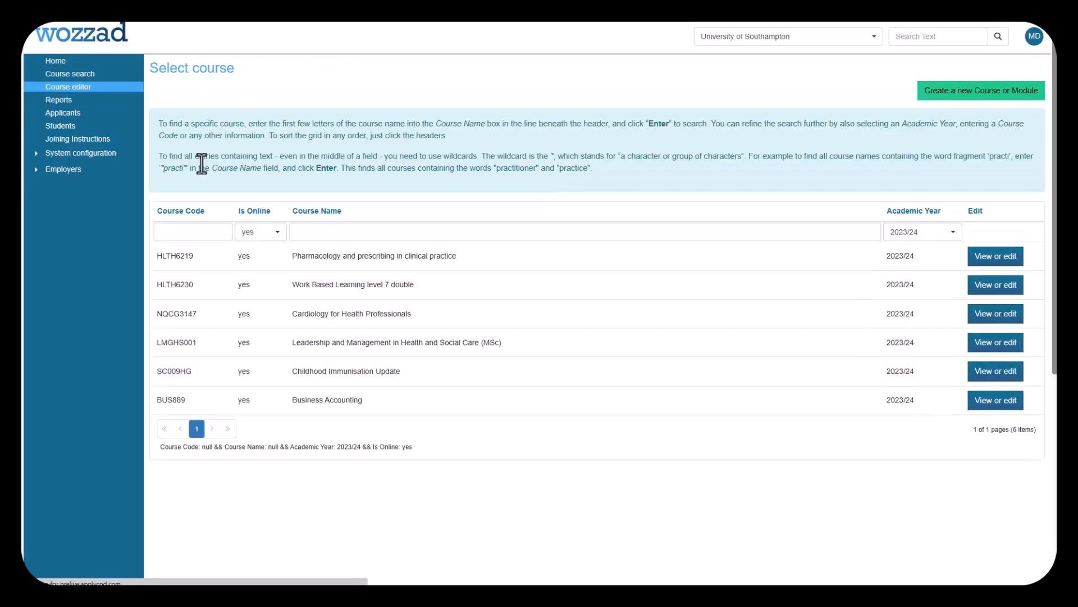
pyautogui.click(194, 231)
pyautogui.write('HLTH6219')
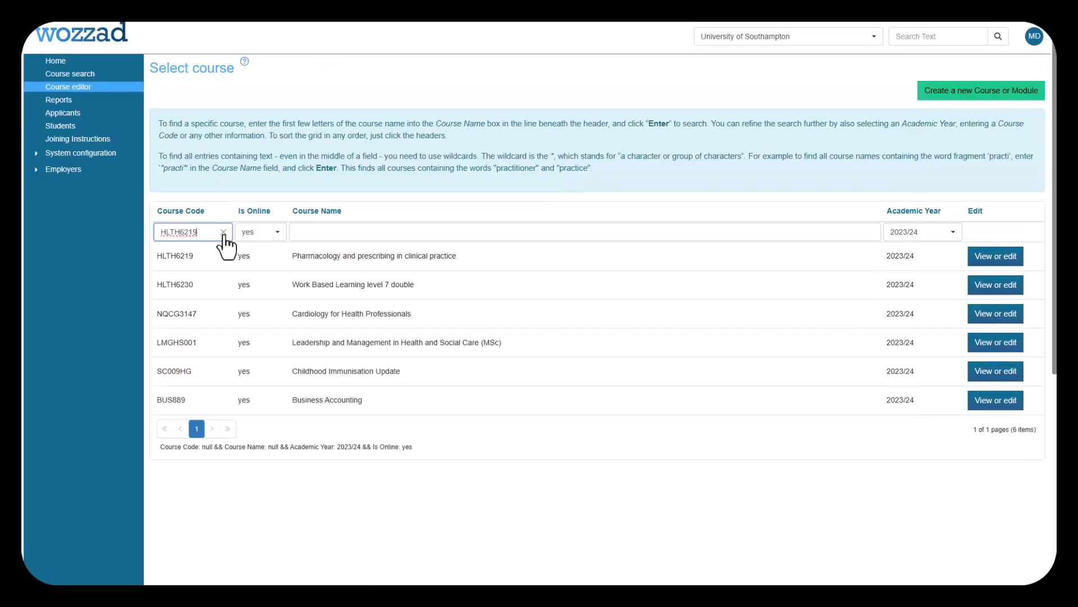
pyautogui.press('Return')
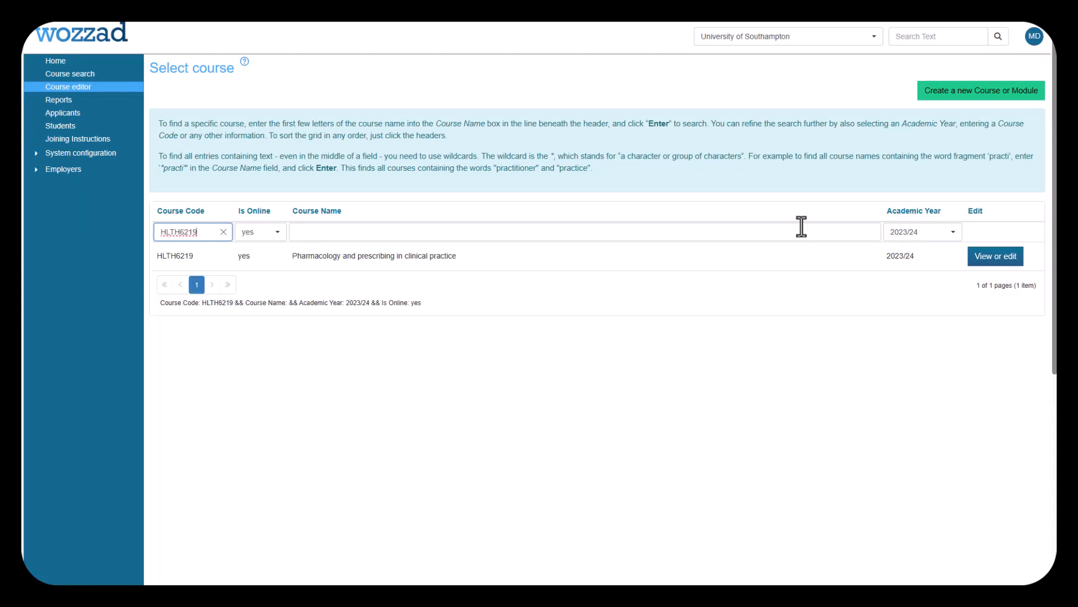
pyautogui.click(973, 253)
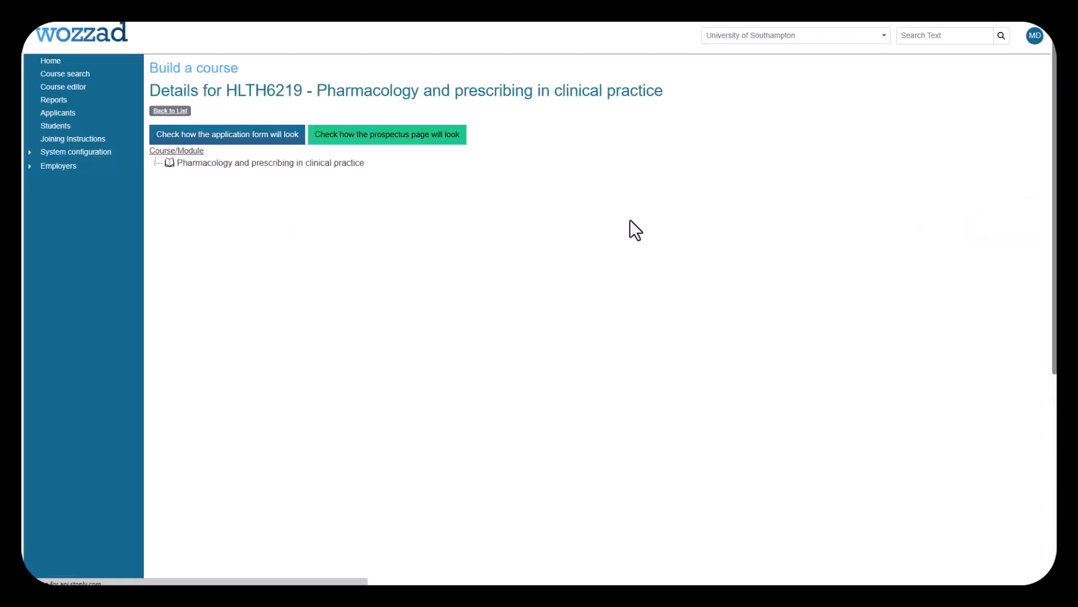
# Edit the module "Pharmacology and prescribing in clinical practice" and go to the joining instructions timing in its Prospectus Behaviour settings.
pyautogui.click(270, 163)
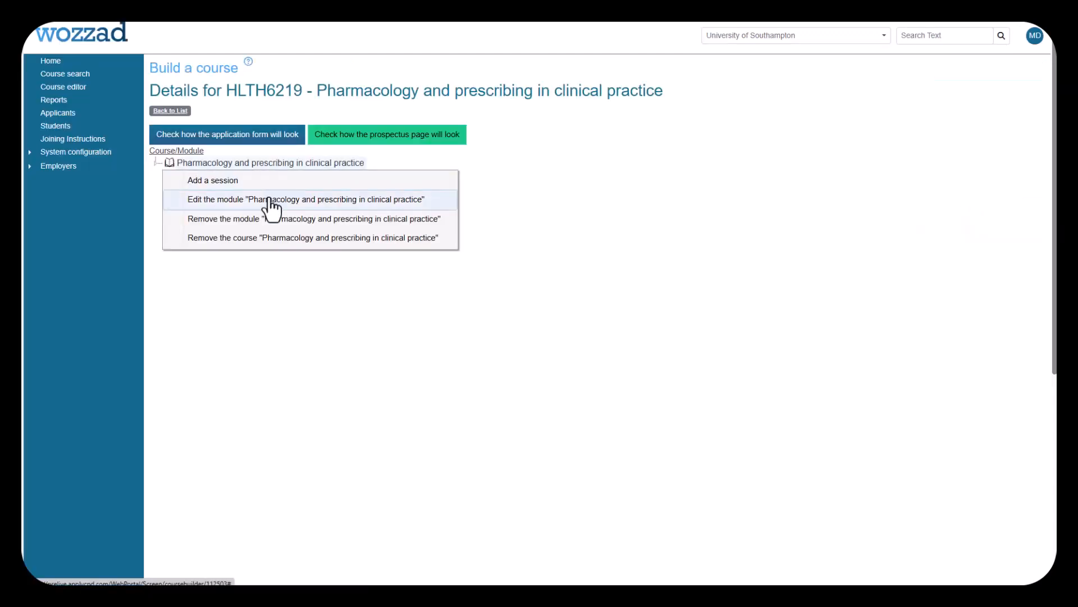
pyautogui.click(269, 200)
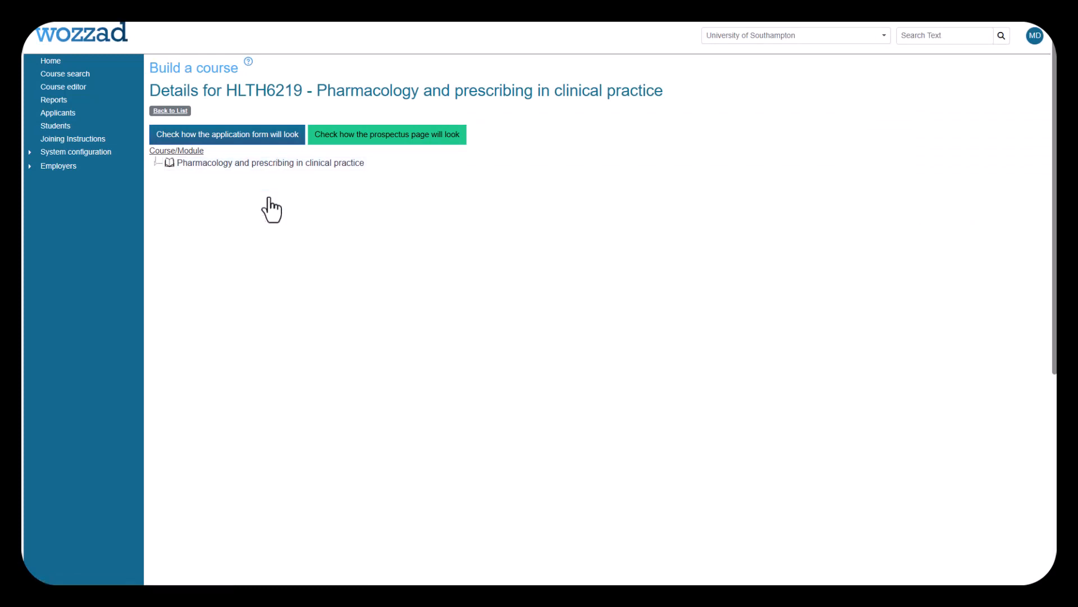
pyautogui.scroll(-2, 268, 197)
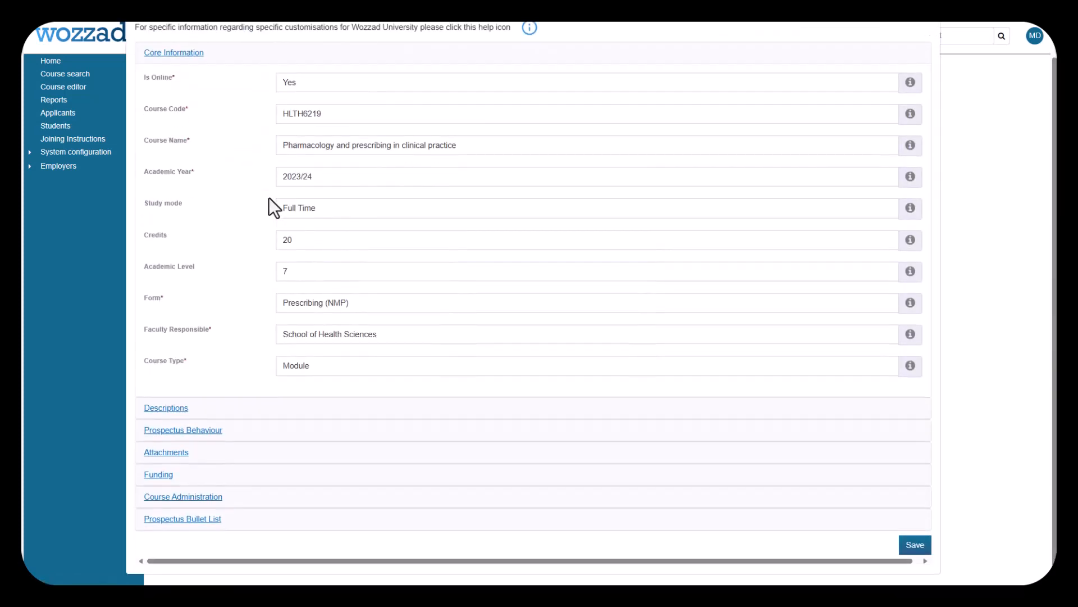
pyautogui.click(180, 431)
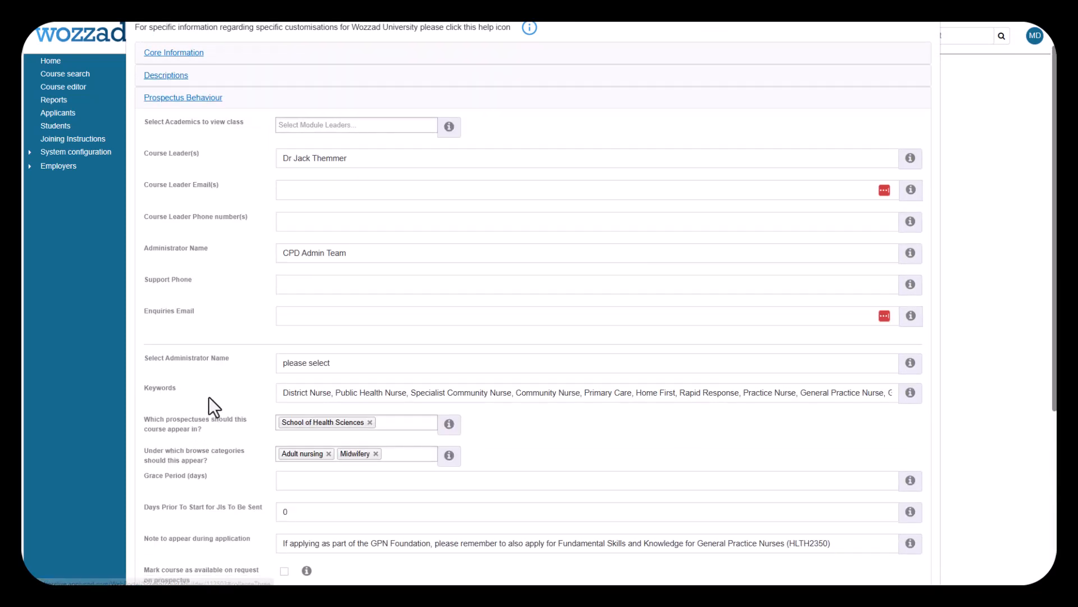
pyautogui.scroll(-1, 209, 397)
pyautogui.scroll(-3, 208, 396)
pyautogui.scroll(-4, 208, 396)
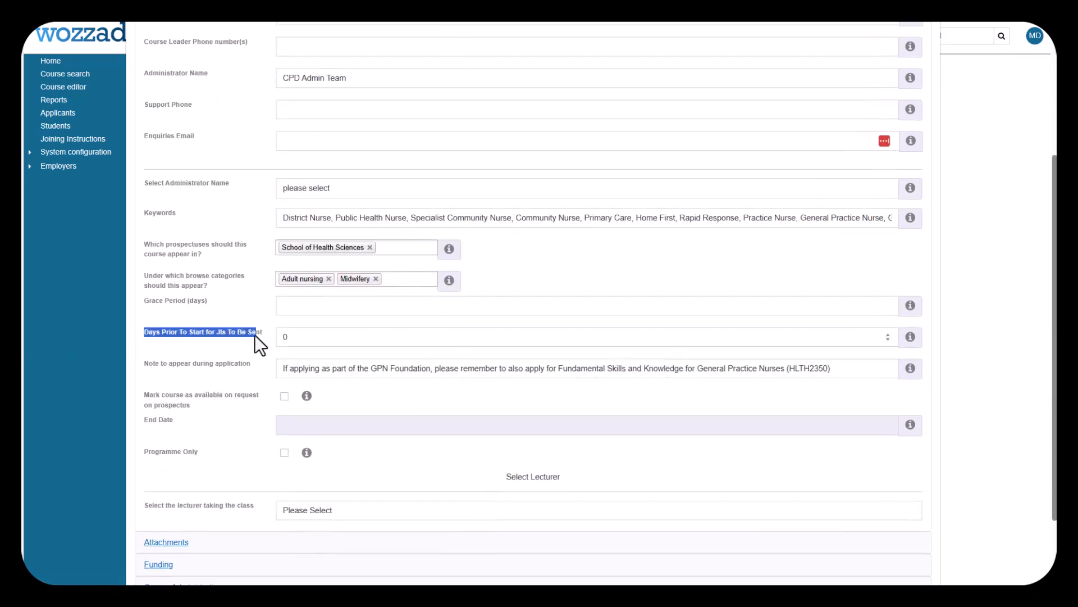
# Set the days prior to start for joining instructions to be sent to 14.
pyautogui.click(230, 339)
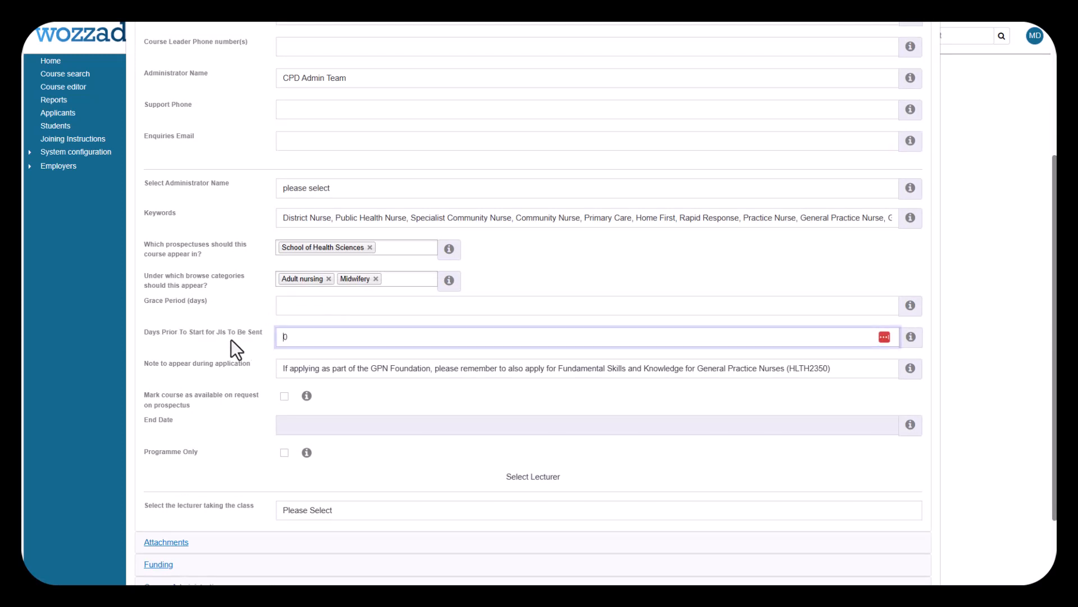
pyautogui.press('BackSpace')
pyautogui.write('0')
pyautogui.doubleClick(303, 338)
pyautogui.write('14')
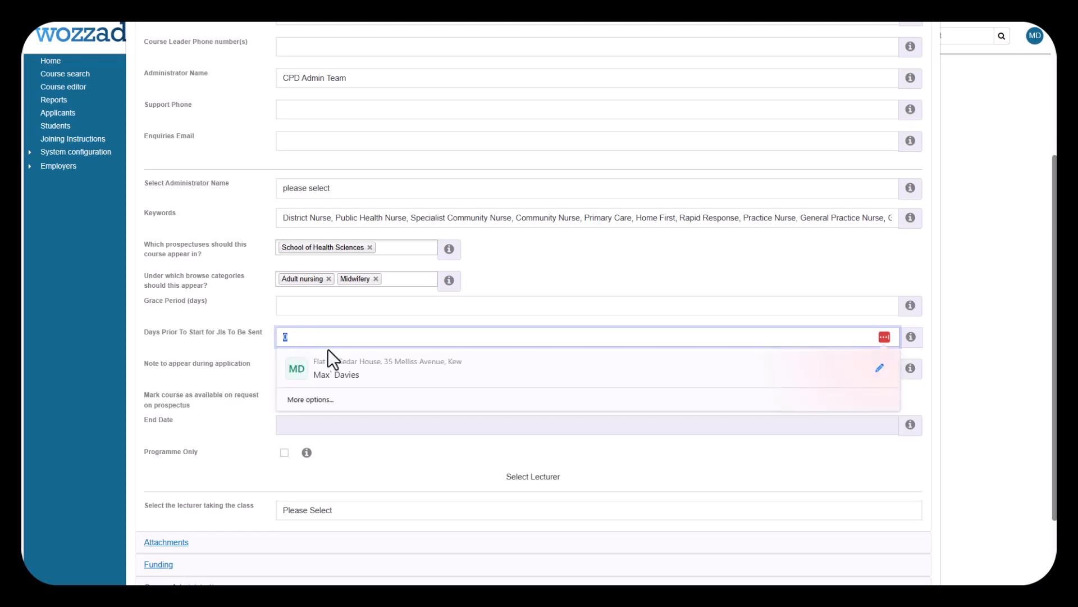